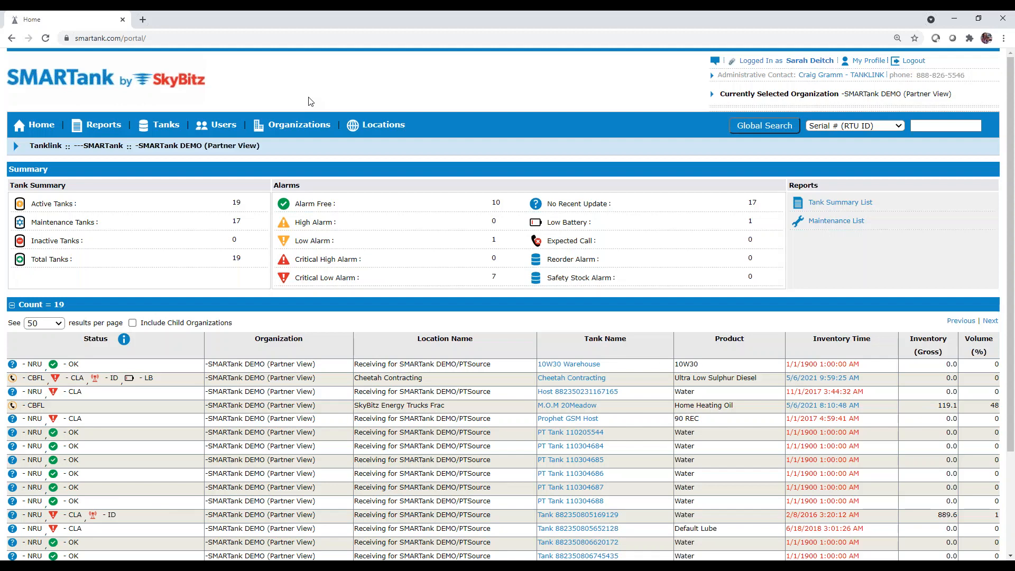
- Open a blank new-user form from the user list and review its detail, permission and password fields
click(208, 129)
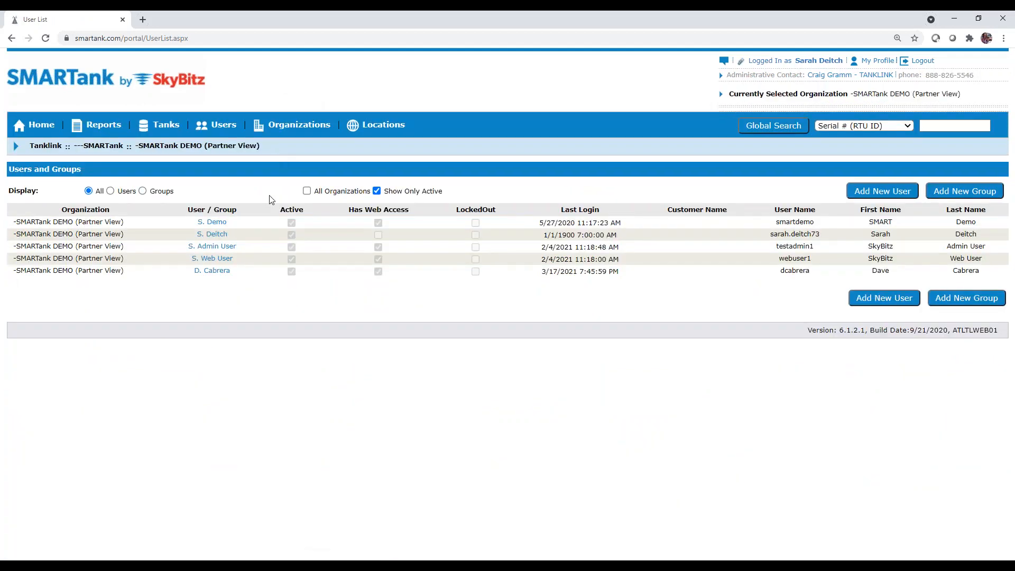
click(904, 197)
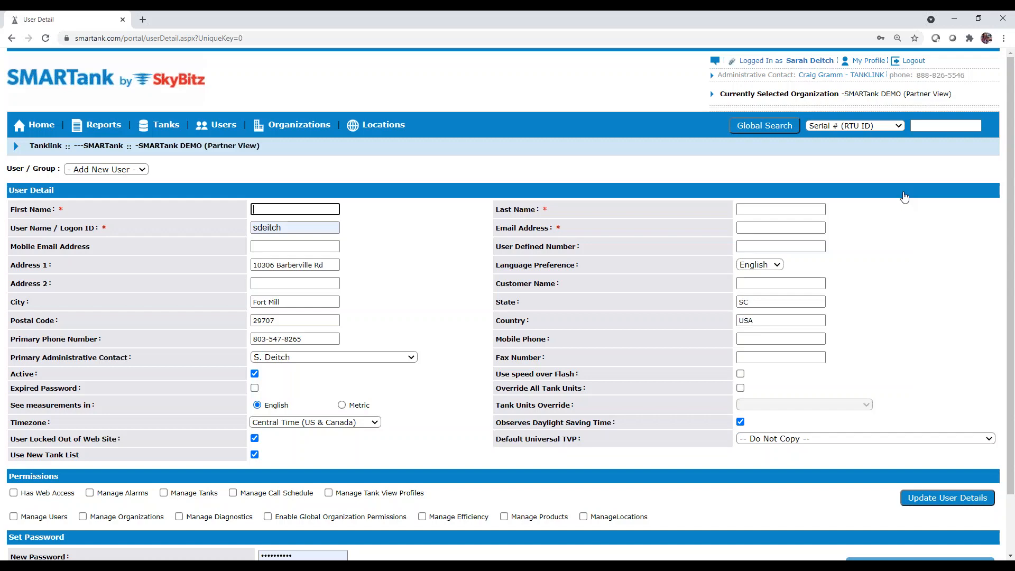
scroll(410, 394, down, 2)
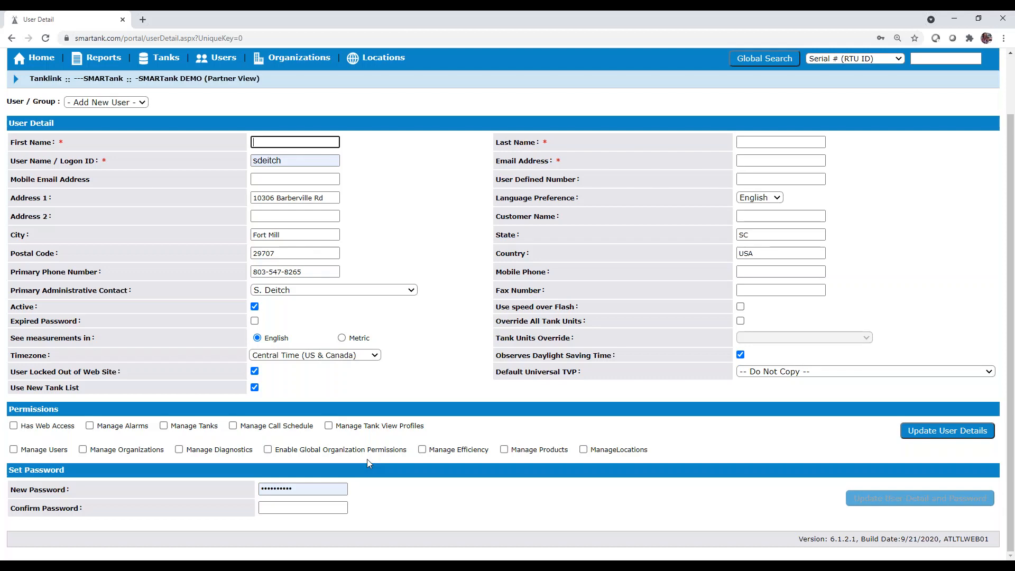
scroll(351, 423, up, 2)
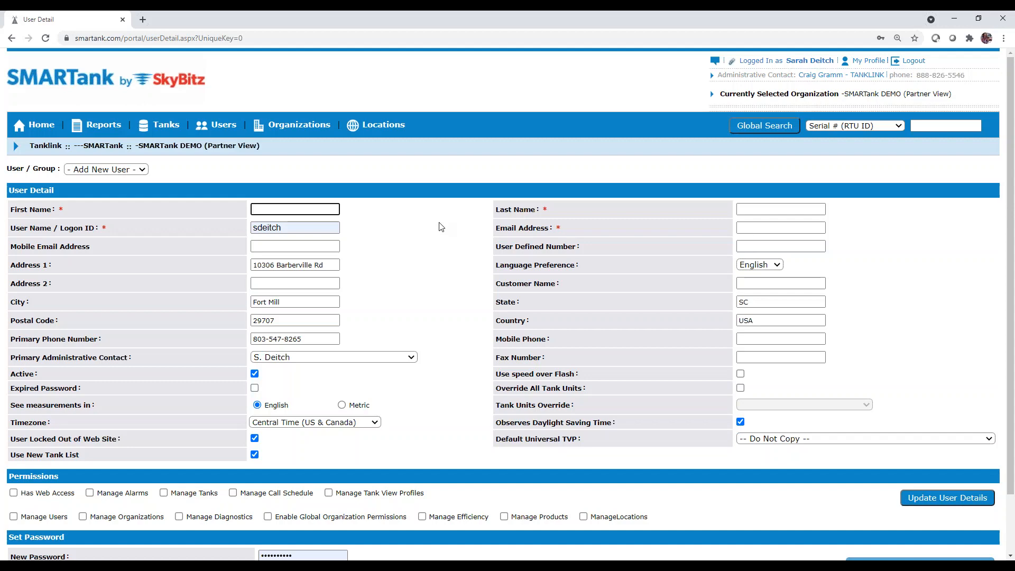
click(801, 99)
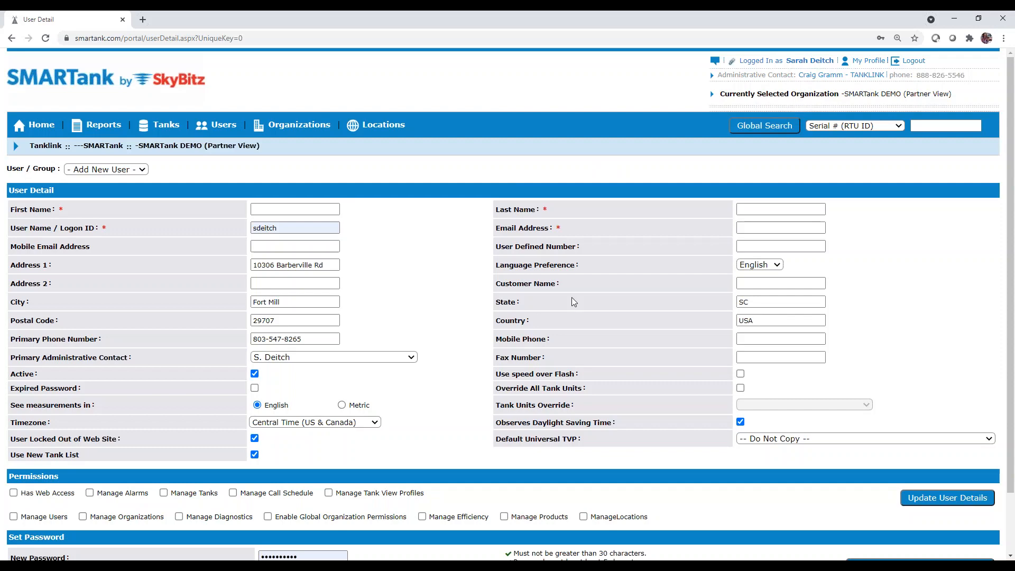
scroll(306, 165, down, 2)
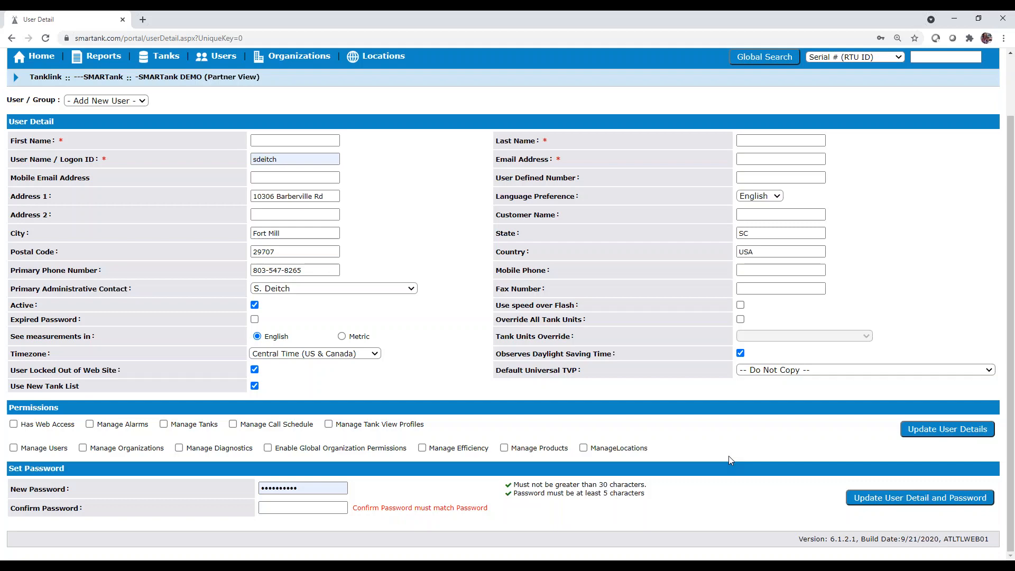
scroll(723, 484, up, 2)
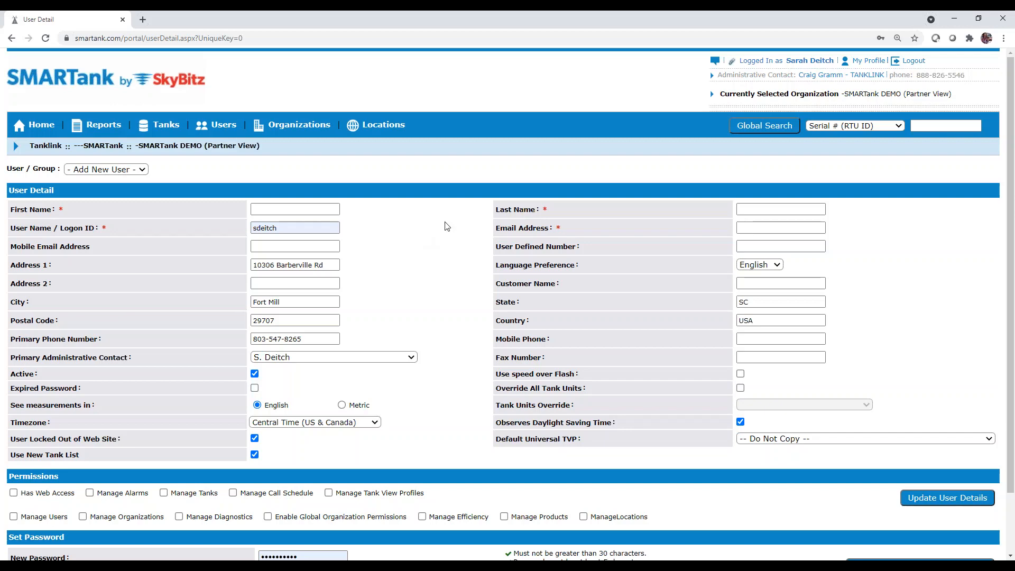
- Return to the user list and reopen the blank new-user form to check its permission and password sections
click(220, 128)
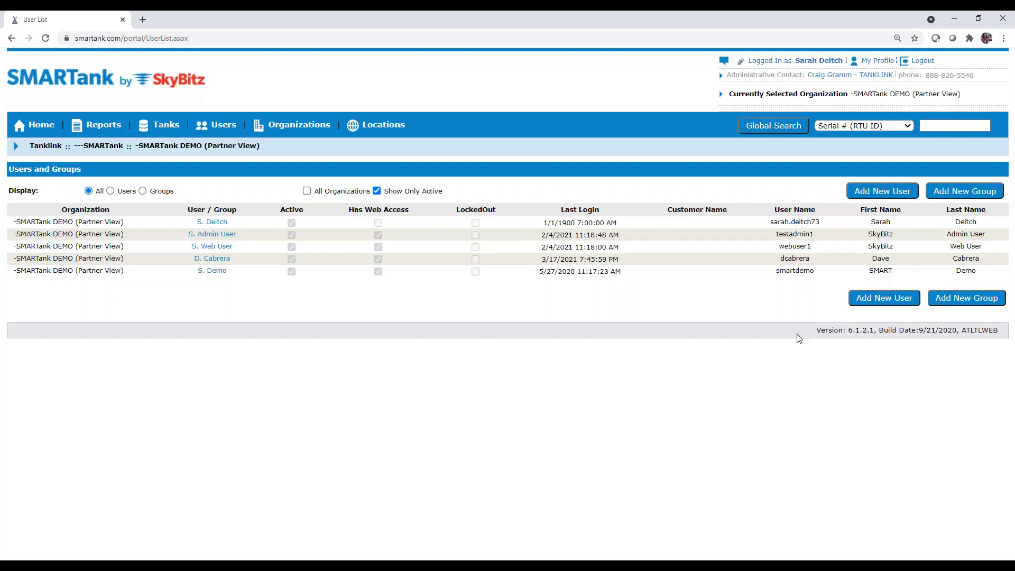
click(878, 191)
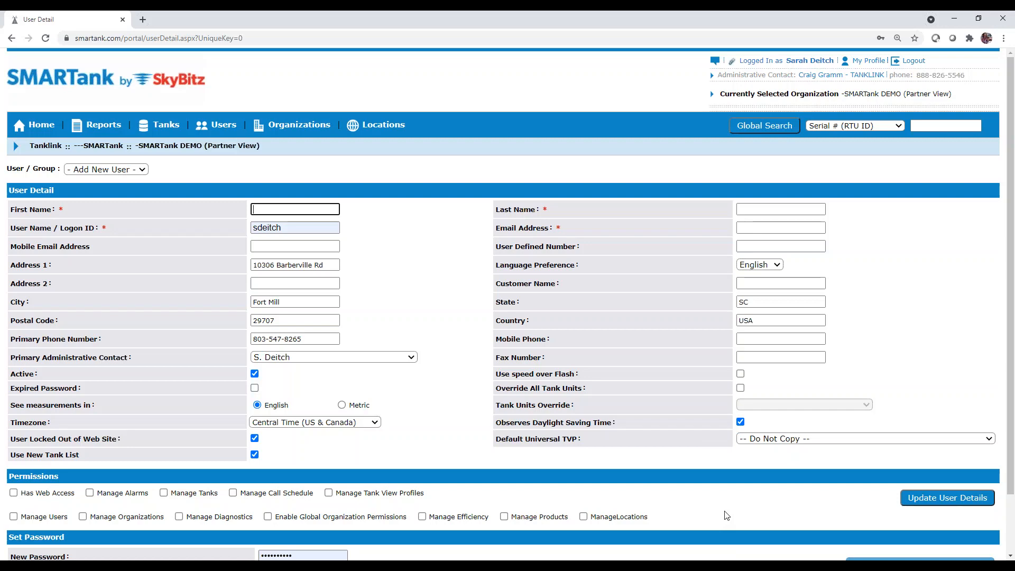
scroll(727, 516, down, 2)
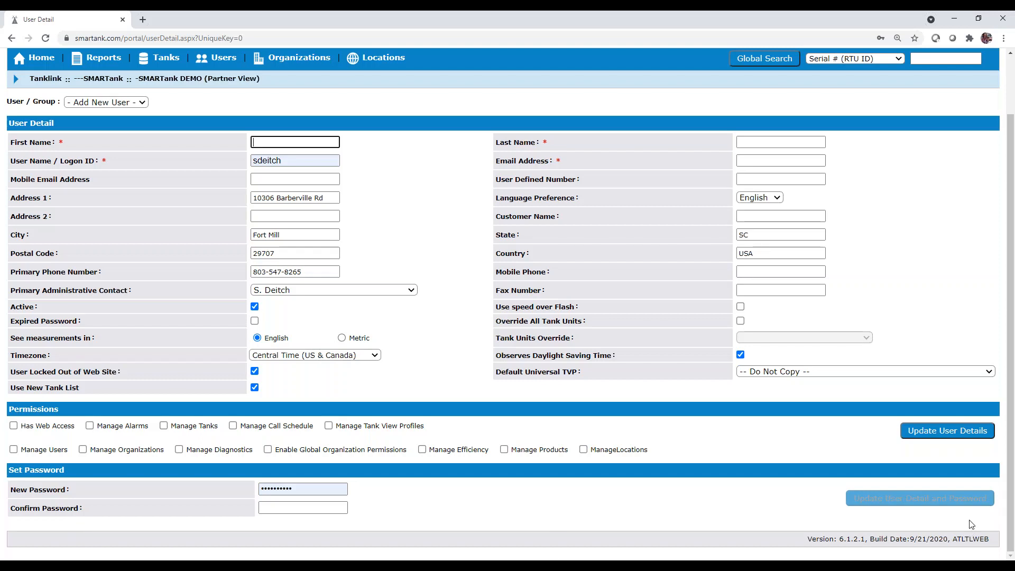
scroll(684, 505, up, 2)
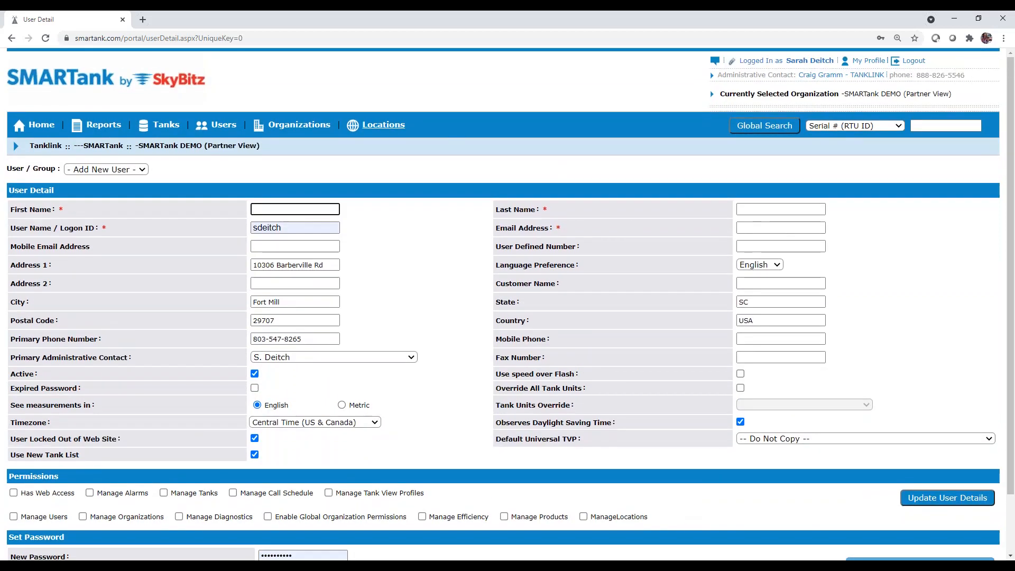
- Open the record of the existing user without web access and review its permissions, password, groups and permission panel sections
click(228, 127)
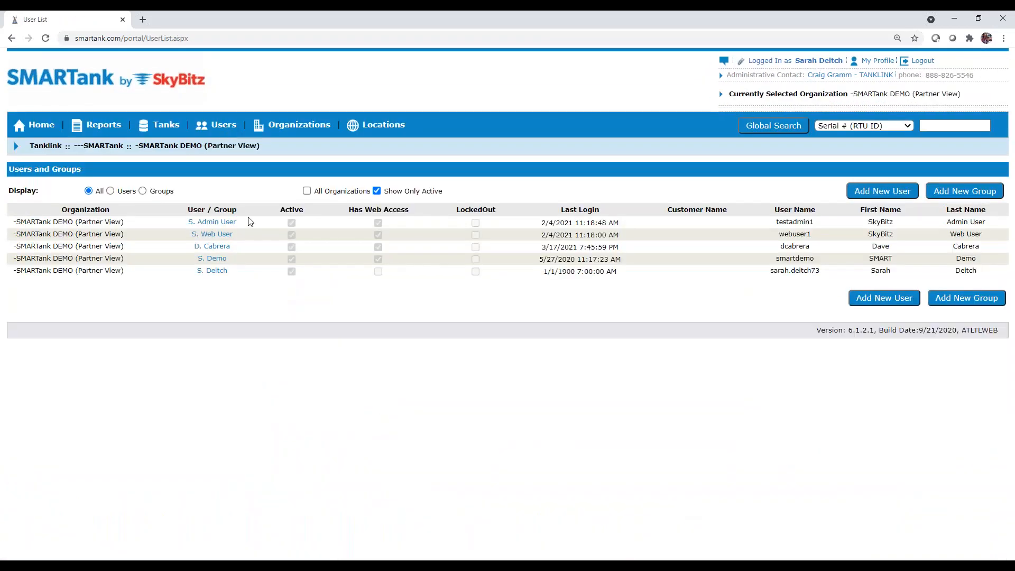
click(213, 275)
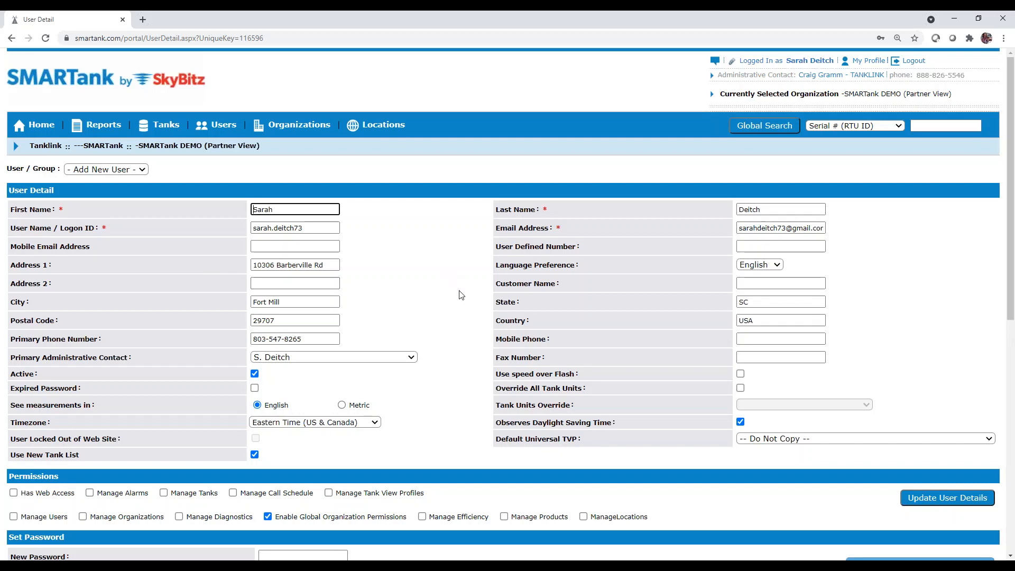
scroll(447, 316, down, 4)
scroll(447, 316, down, 1)
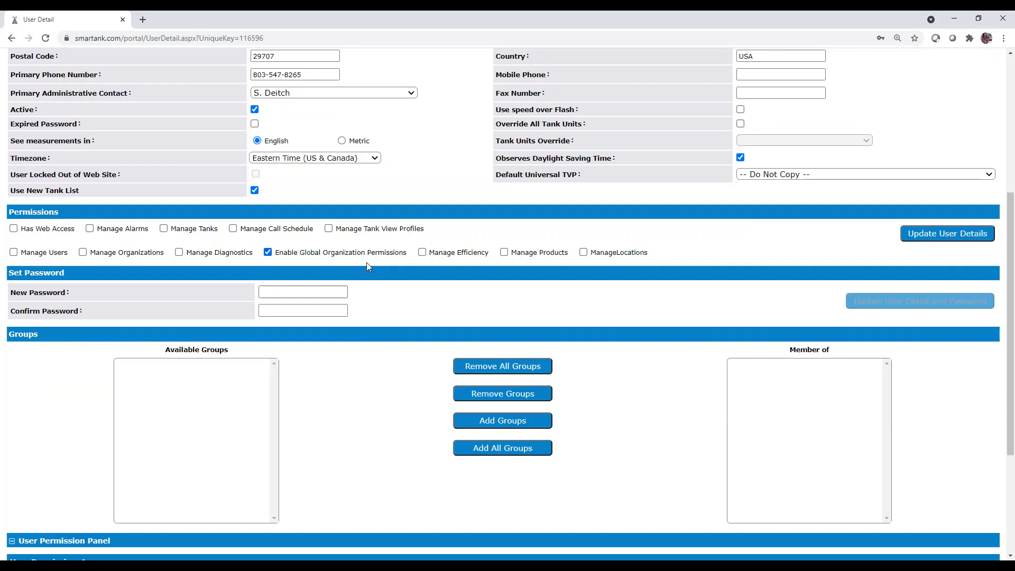
scroll(427, 303, down, 4)
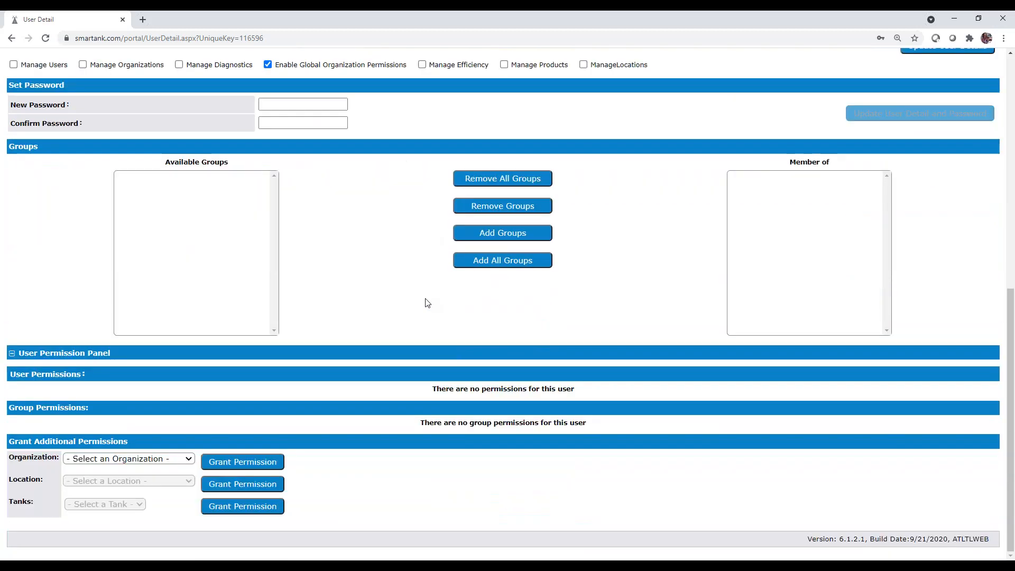
scroll(427, 302, up, 5)
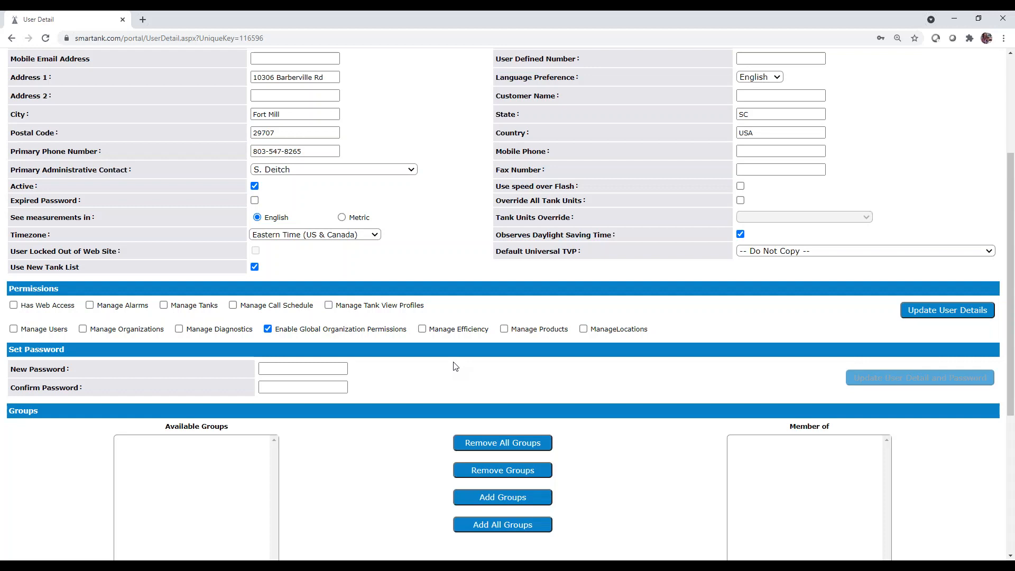
click(325, 370)
scroll(446, 385, down, 5)
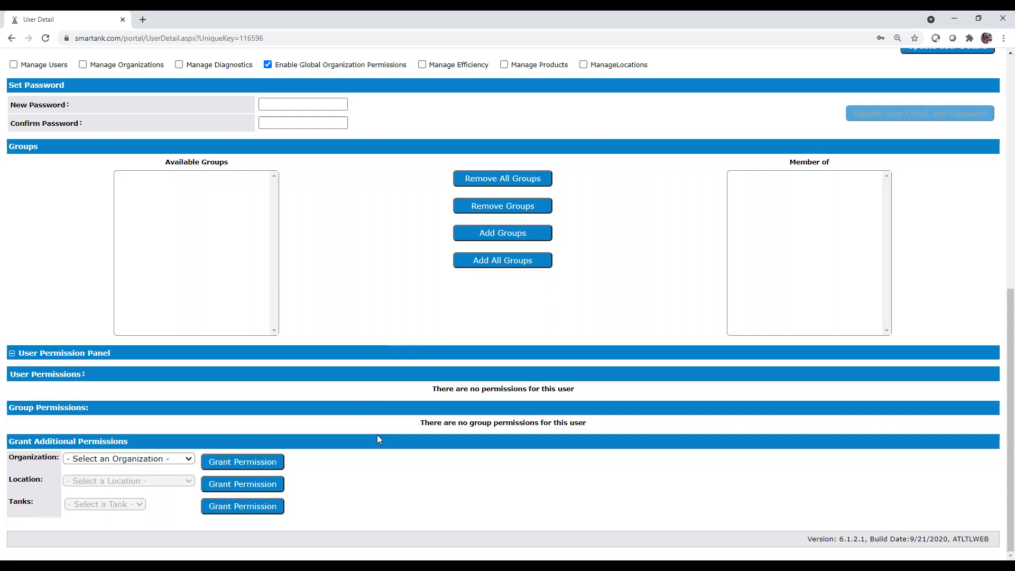
- Grant the user permission for tank was was was ULSD-004 at BK Construction Tank - Monitor under organization -SMARTank DEMO (Partner View)
click(168, 463)
click(169, 463)
click(171, 464)
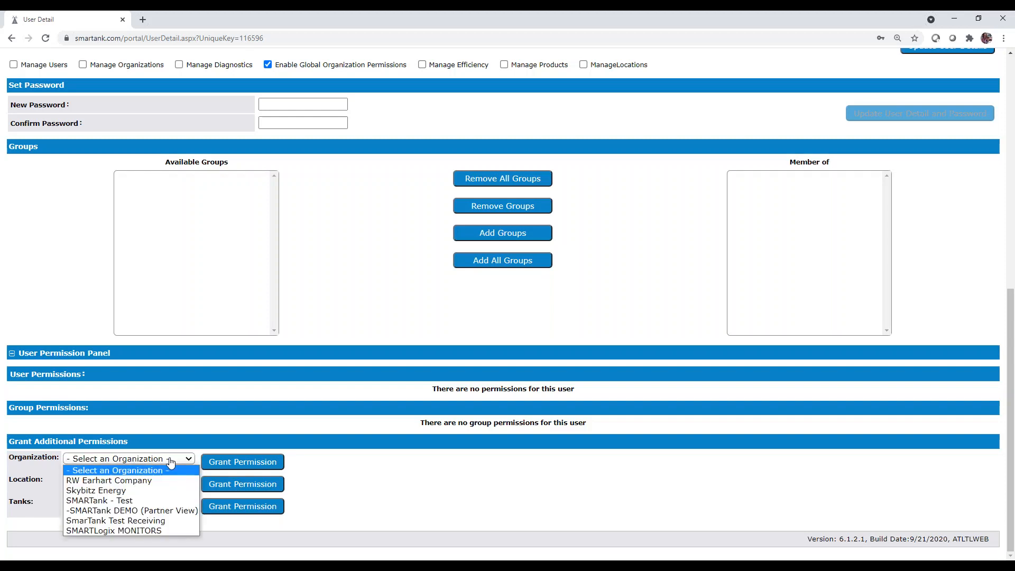
click(167, 511)
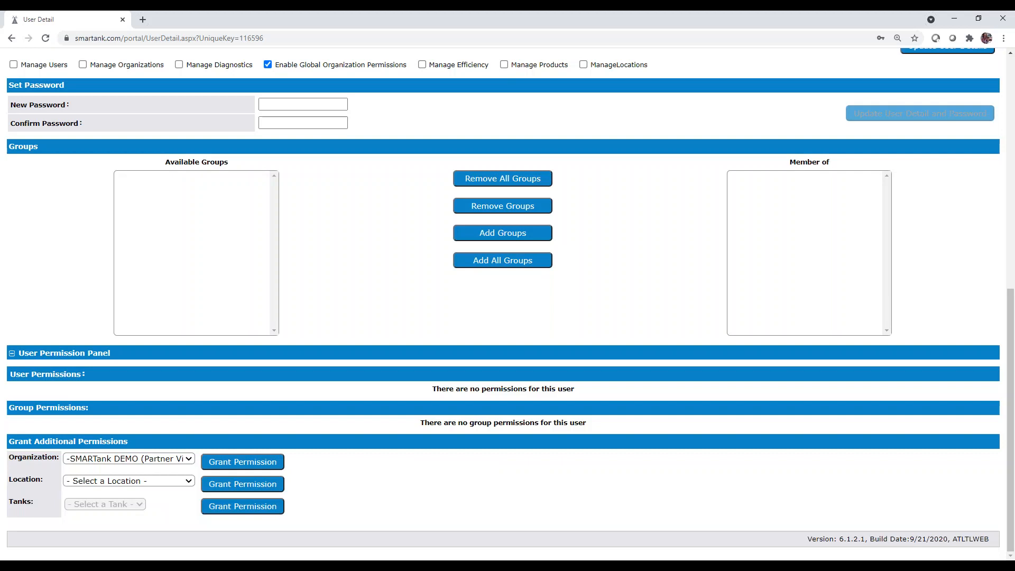
click(161, 488)
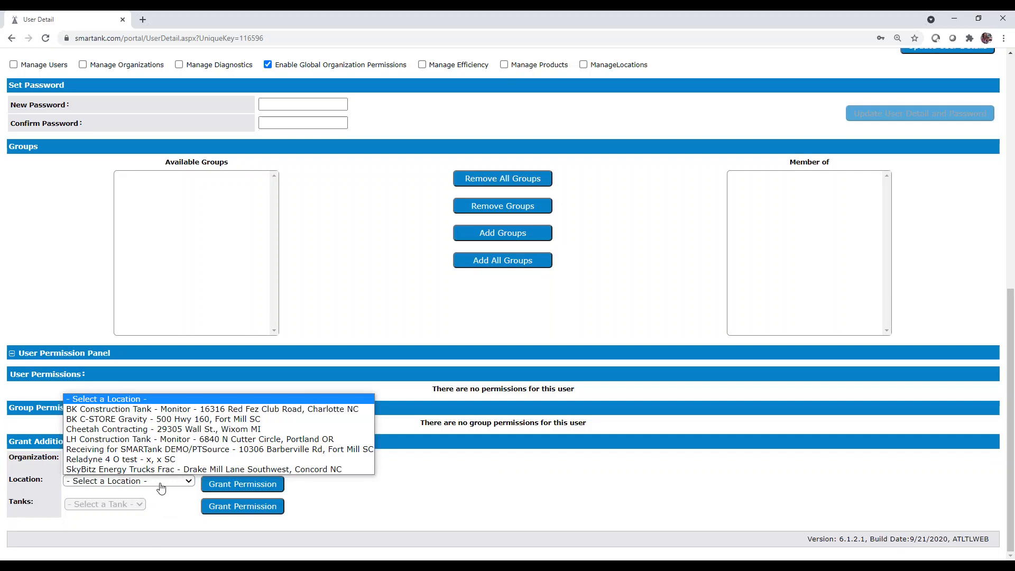
click(134, 402)
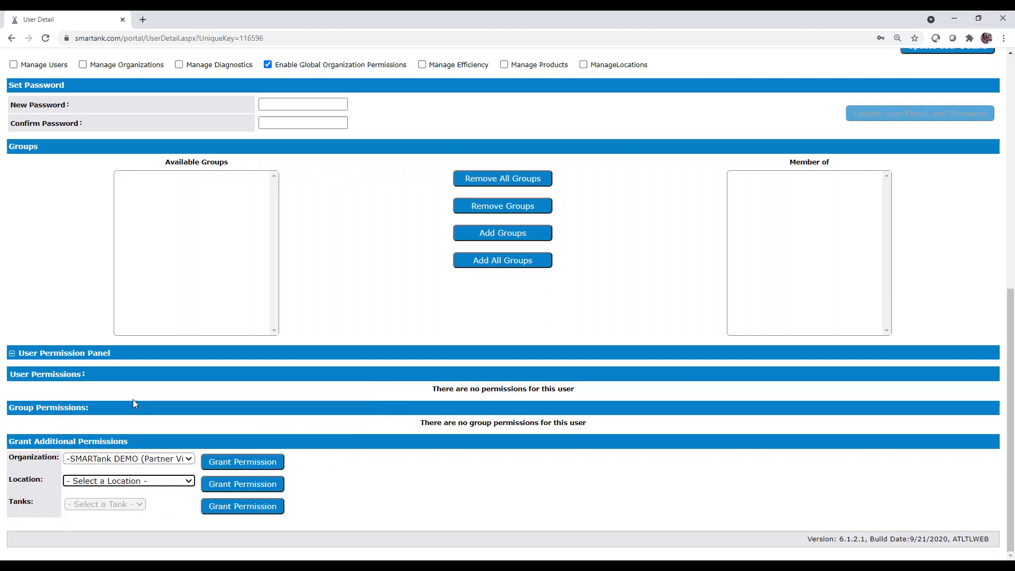
click(171, 483)
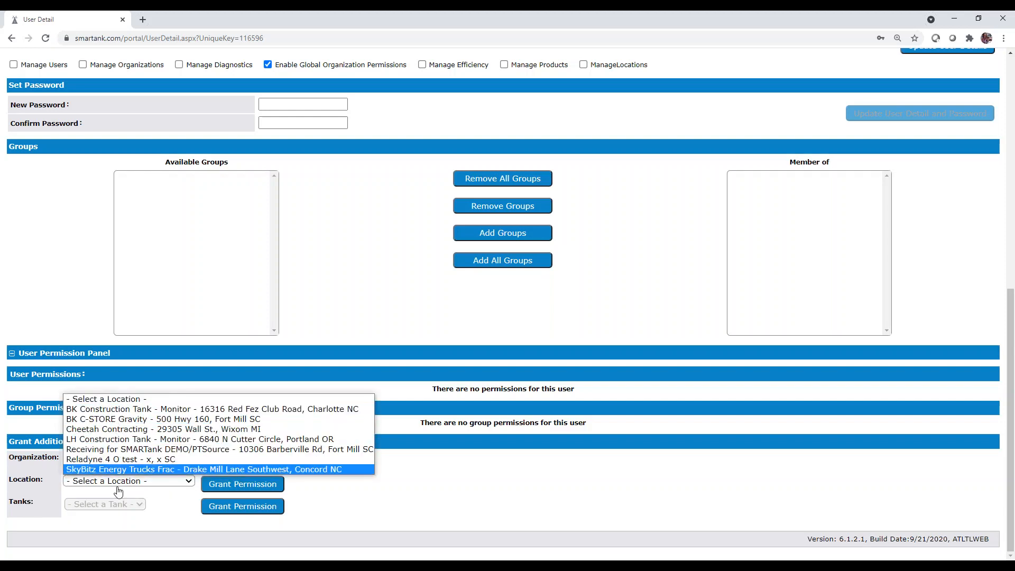
click(111, 411)
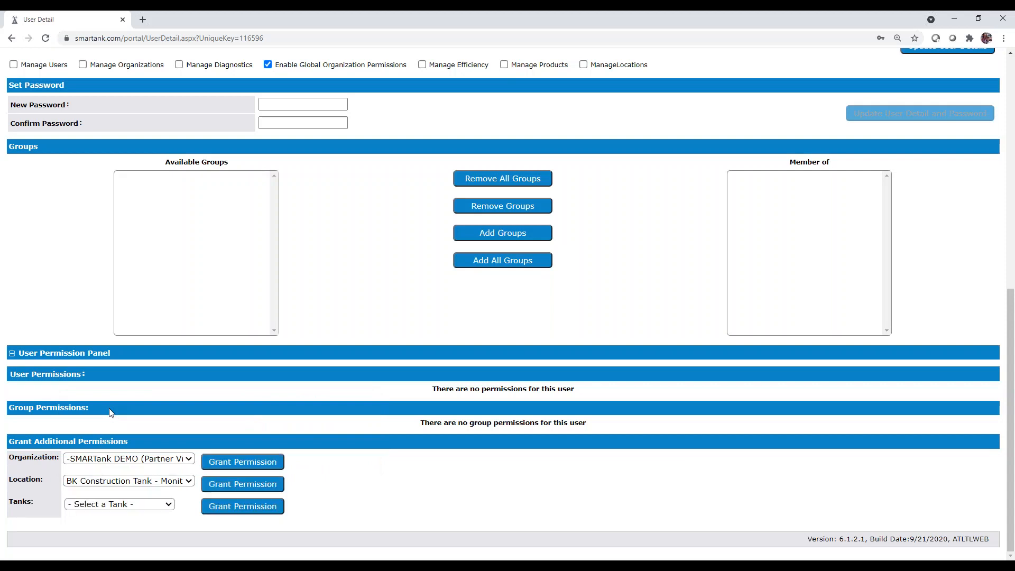
click(147, 505)
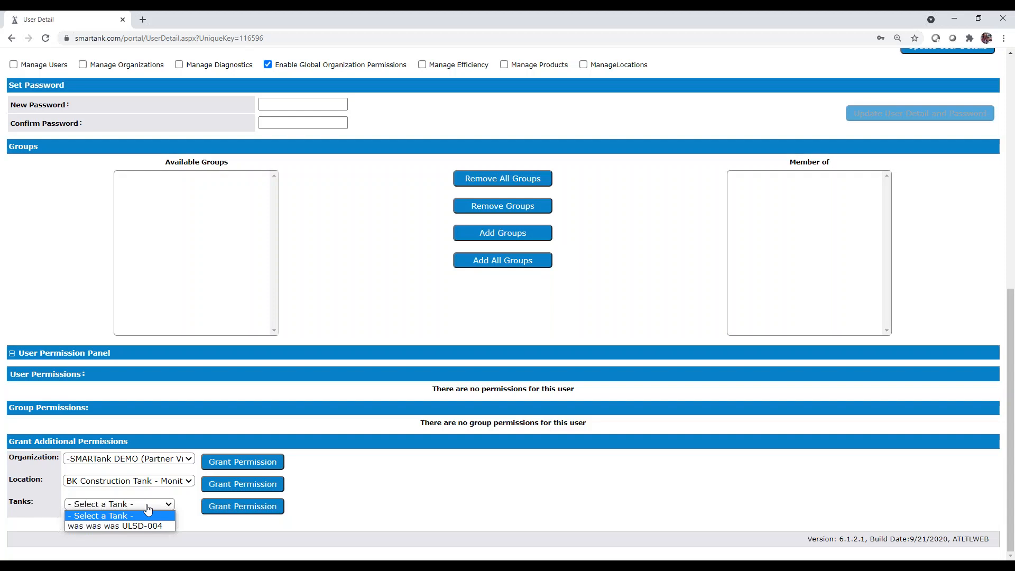
click(144, 525)
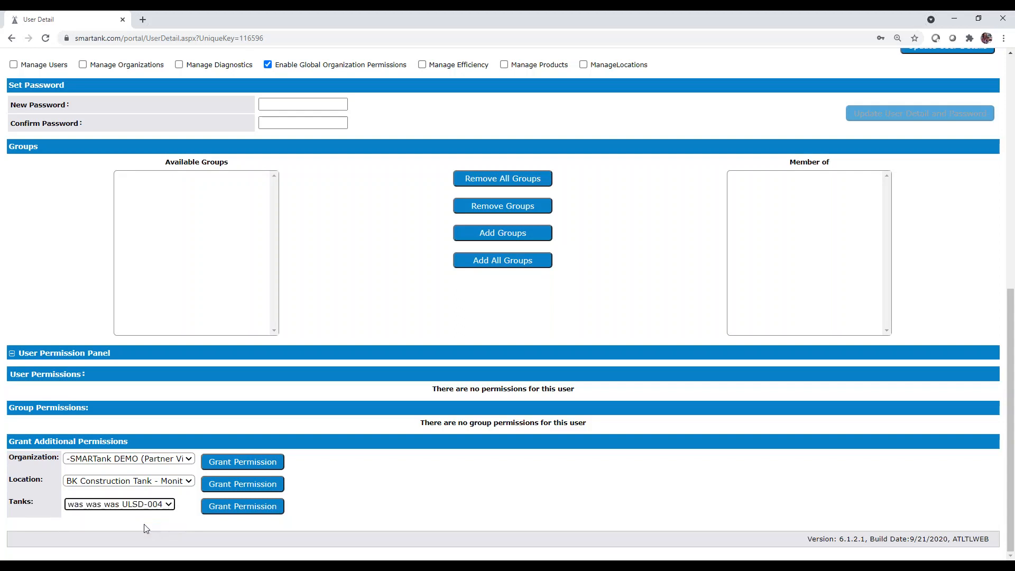
click(266, 511)
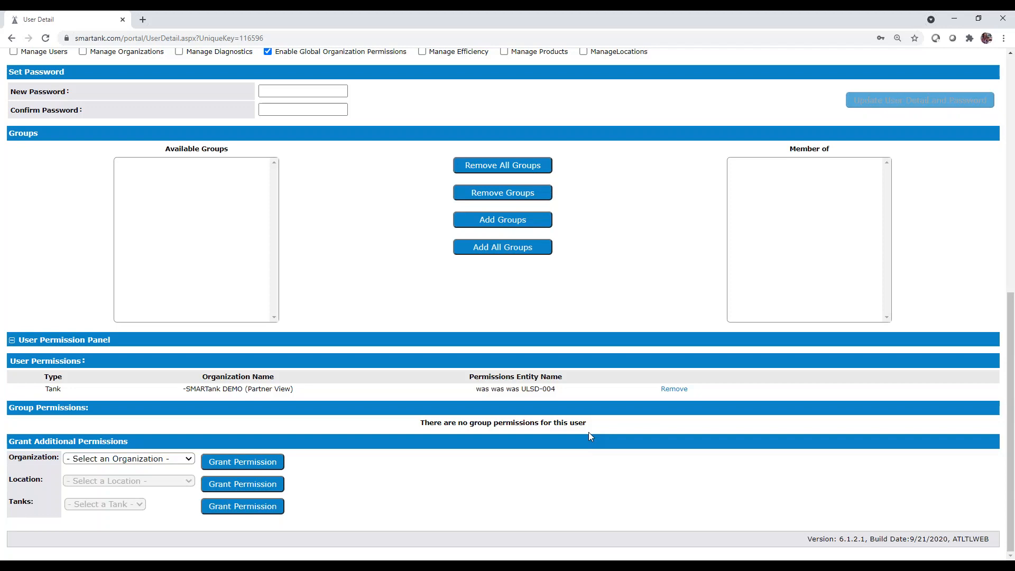
- Remove the tank permission for was was was ULSD-004 from the user and confirm the deletion
click(675, 391)
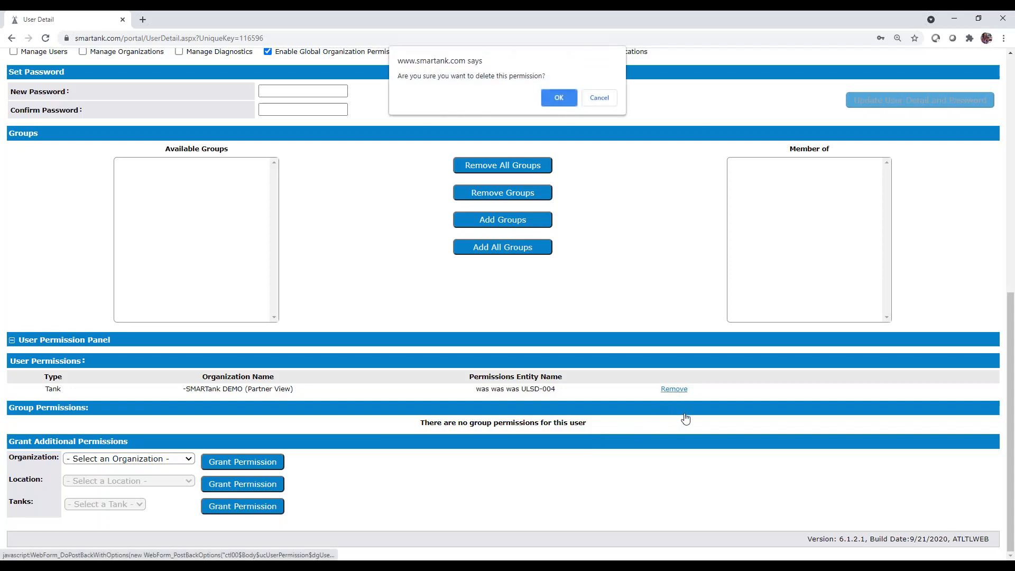
click(554, 100)
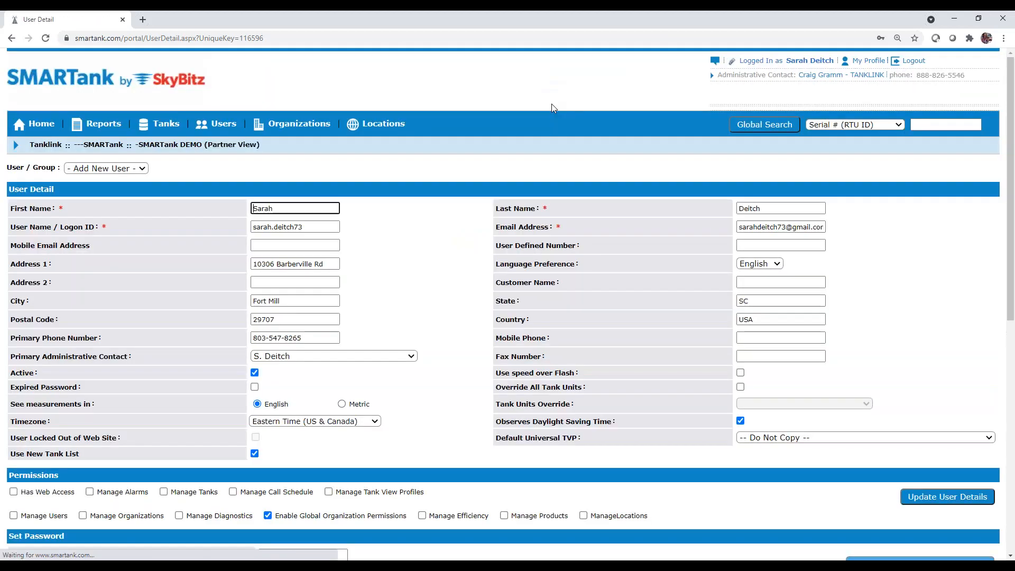
- Grant the user a location-level permission for SB HQ under the Skybitz Energy organization, and collapse the User Permission Panel
scroll(433, 265, down, 9)
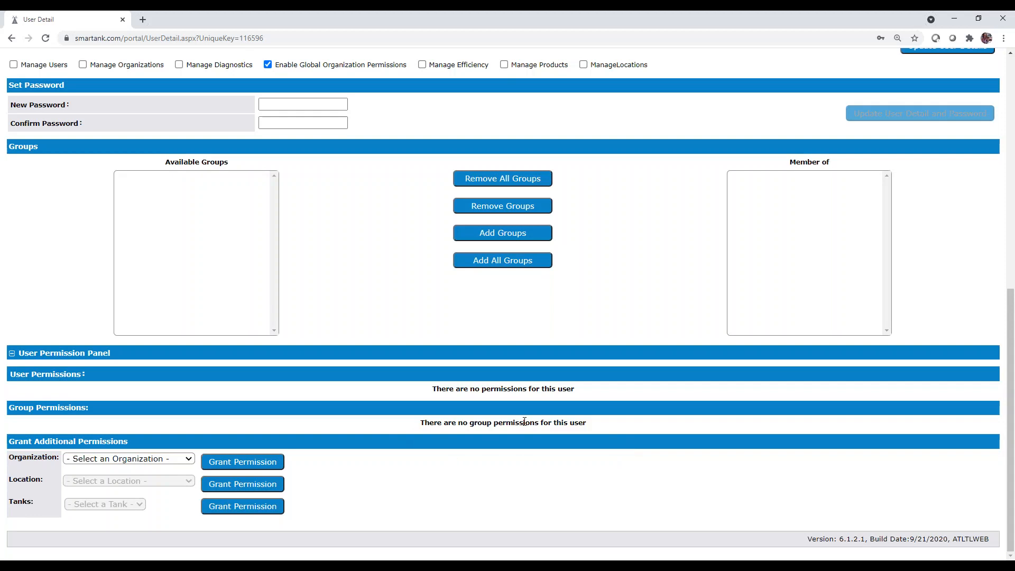
click(191, 460)
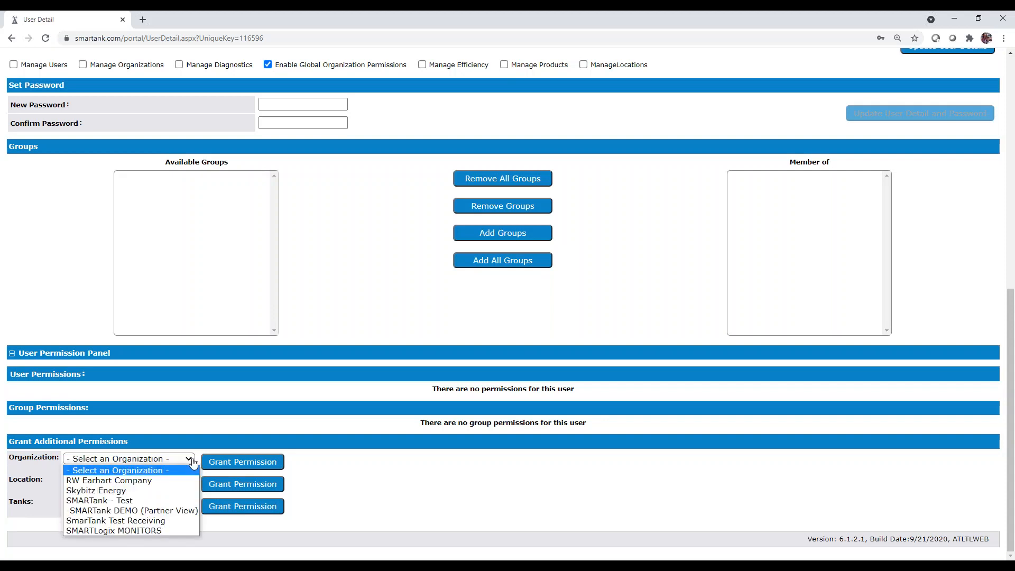
click(158, 491)
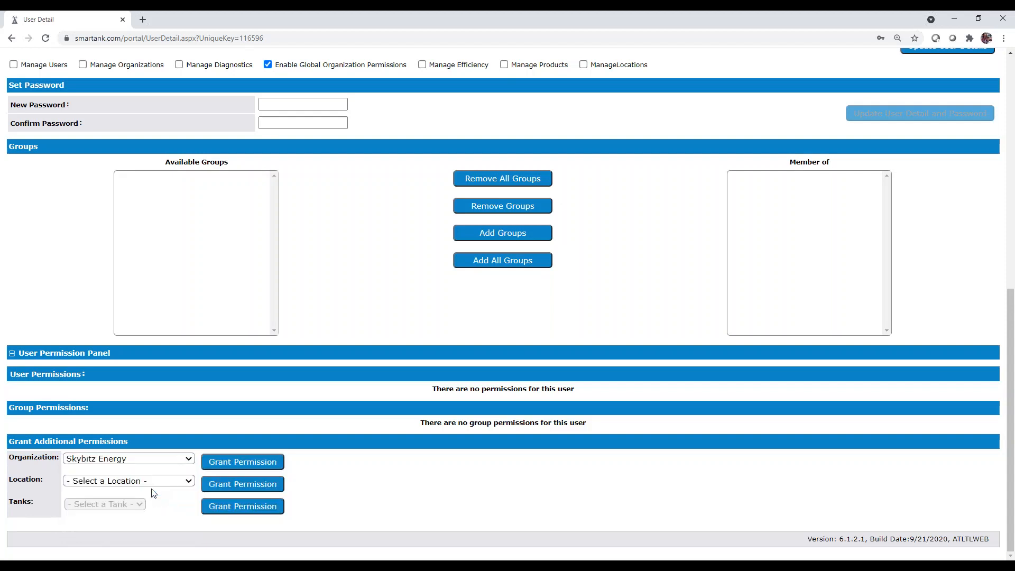
click(160, 487)
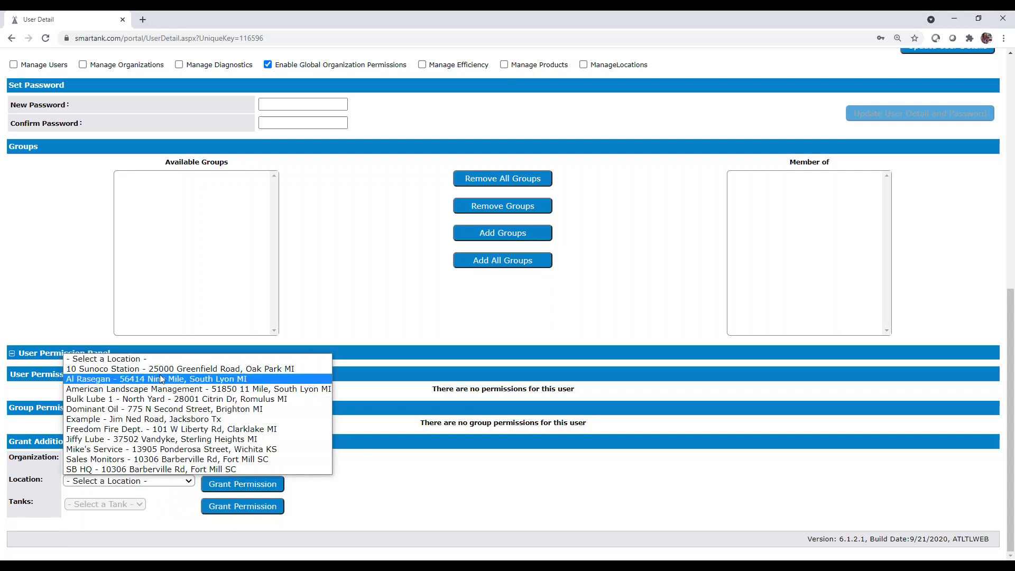
click(135, 471)
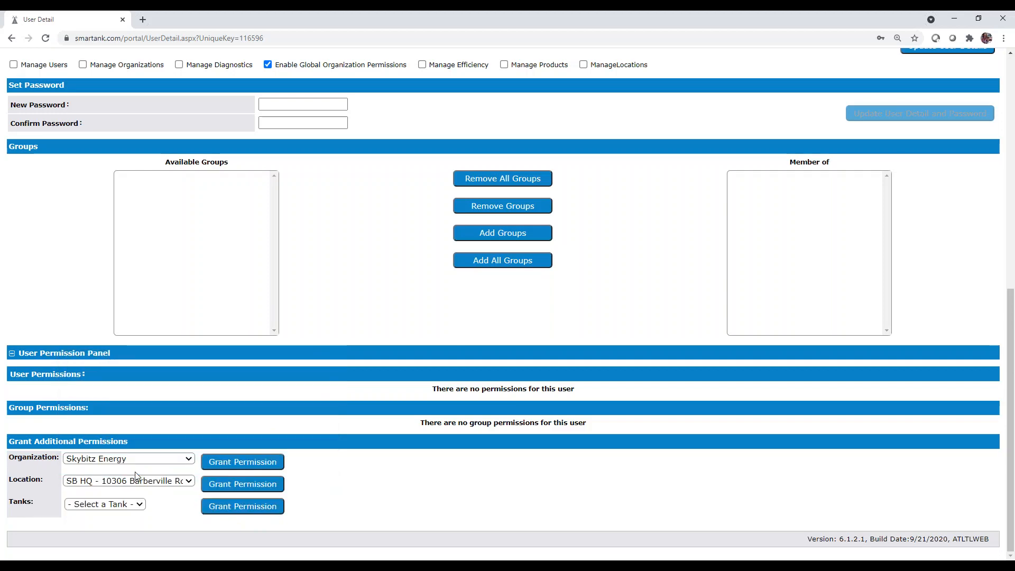
click(267, 485)
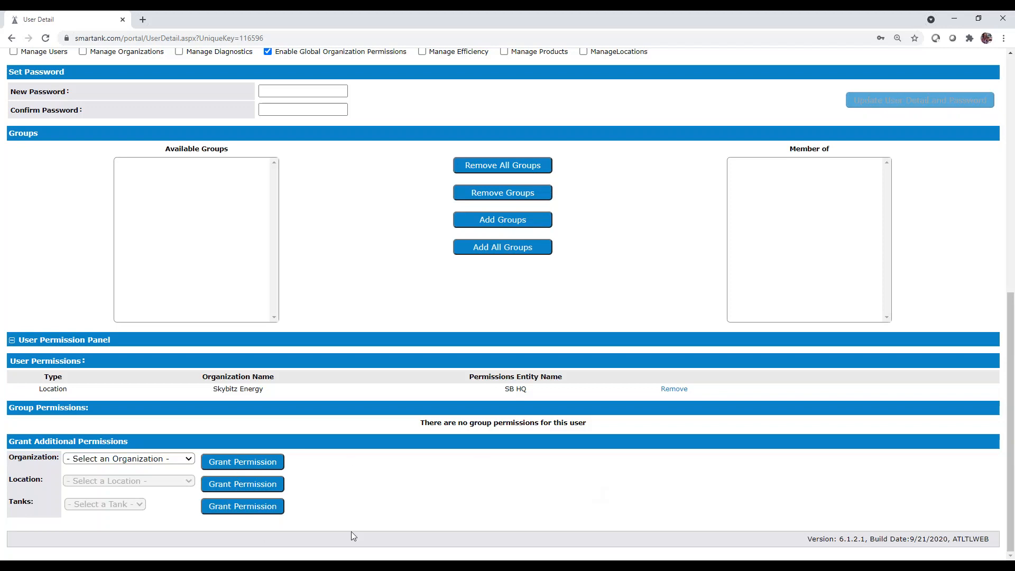
click(12, 341)
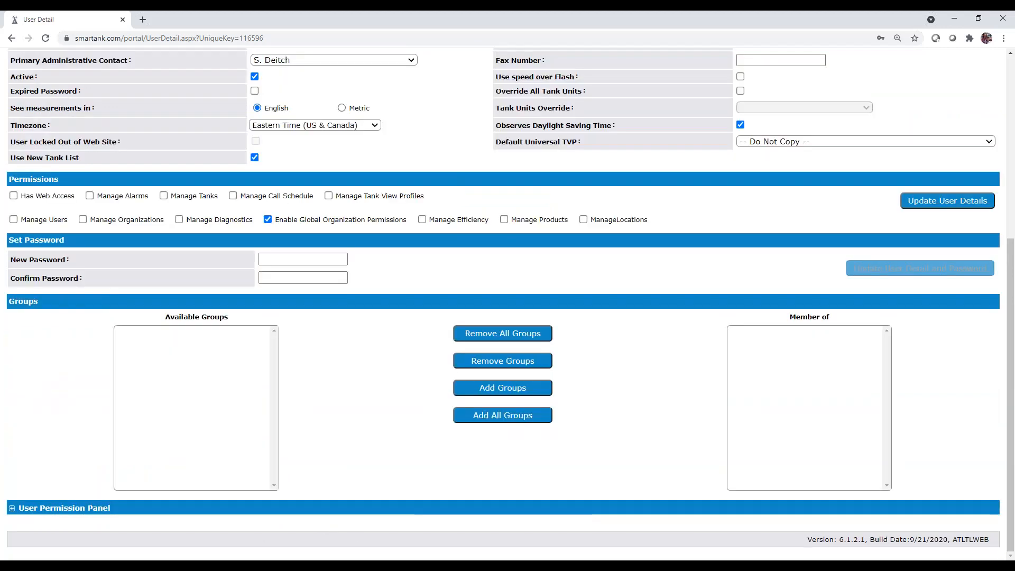
- Remove the user's location permission for SB HQ under Skybitz Energy, confirm the deletion, and return to the list of users and groups
click(12, 508)
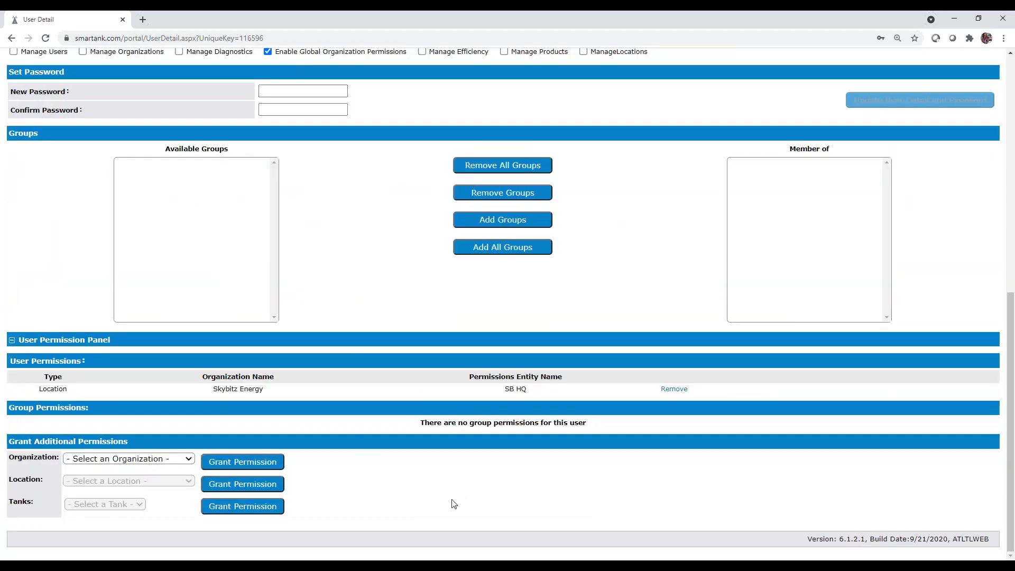
click(12, 340)
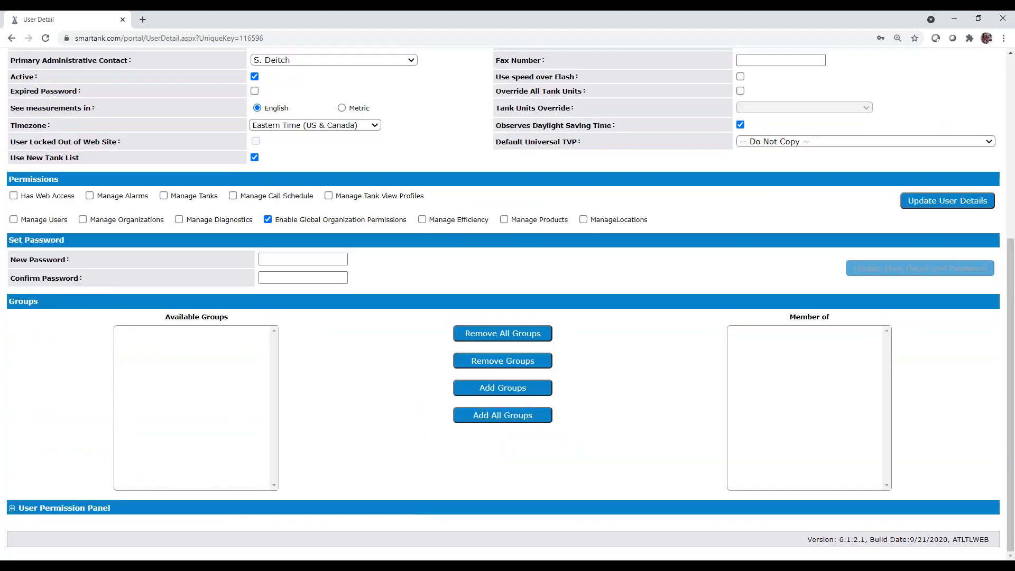
click(12, 507)
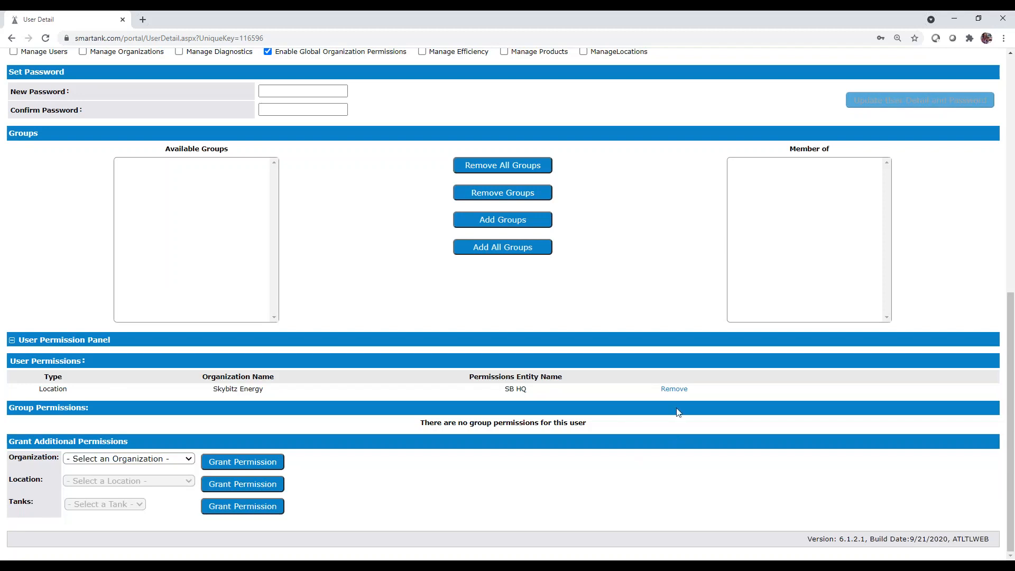
click(676, 390)
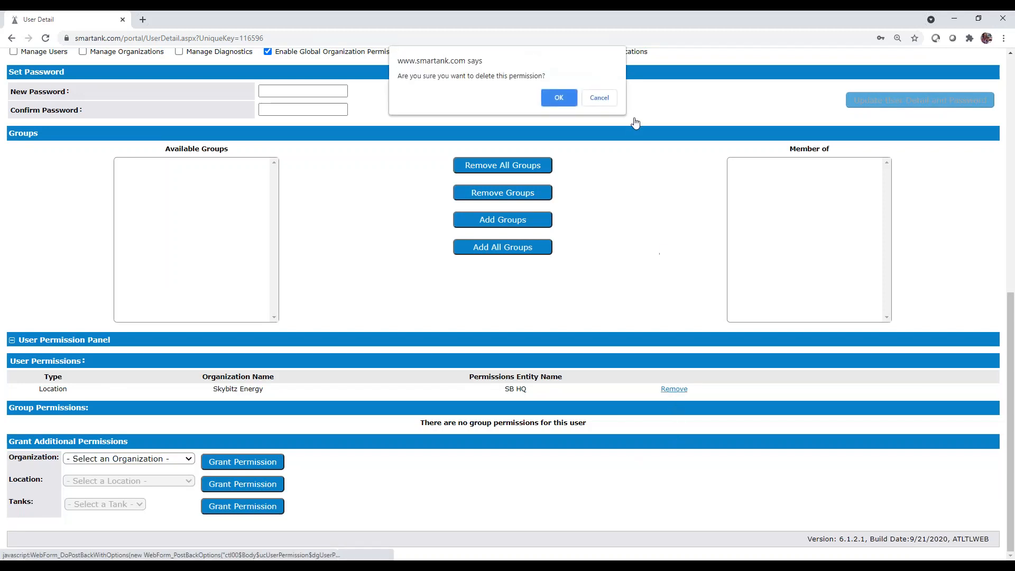
click(562, 98)
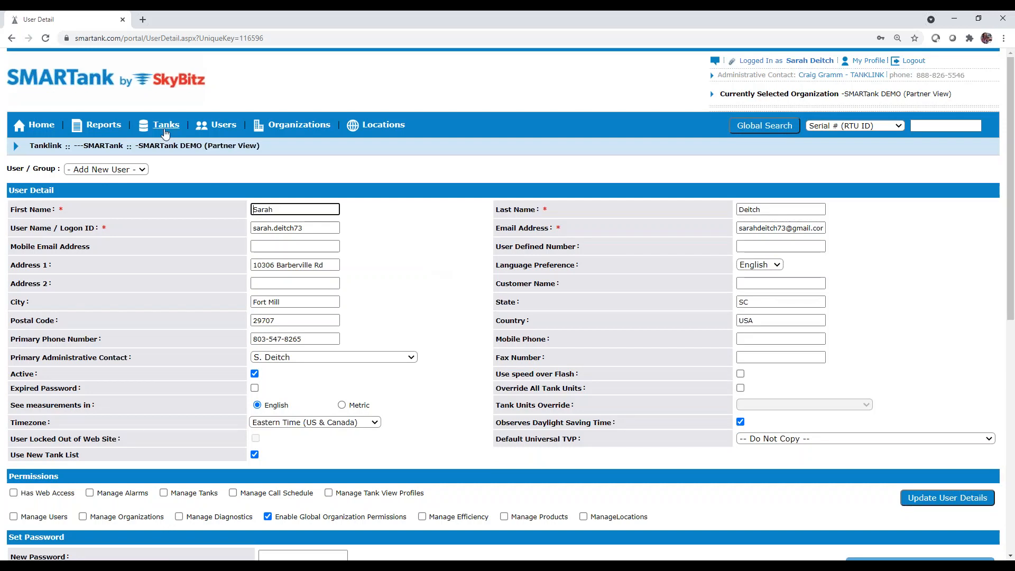
click(233, 126)
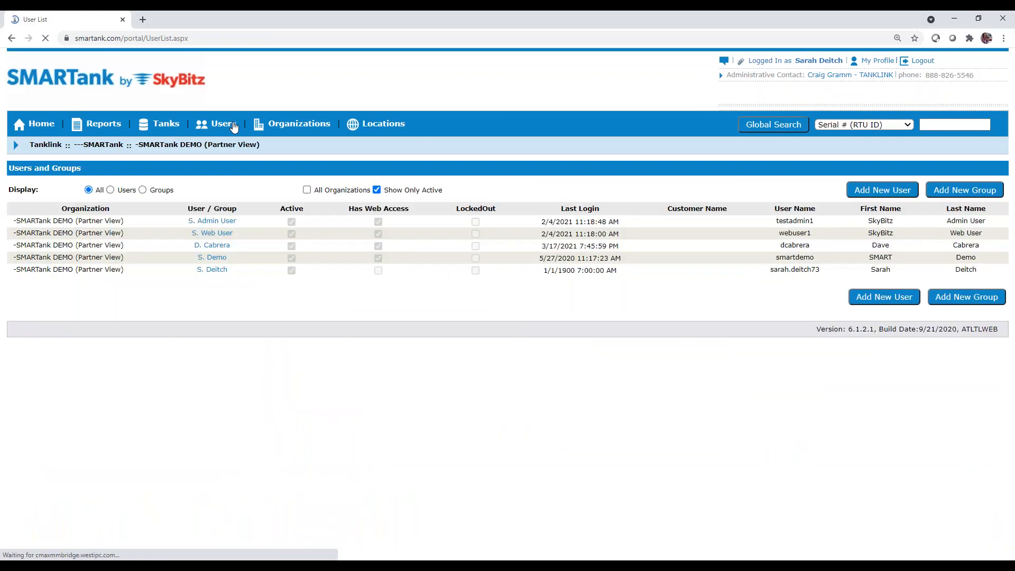